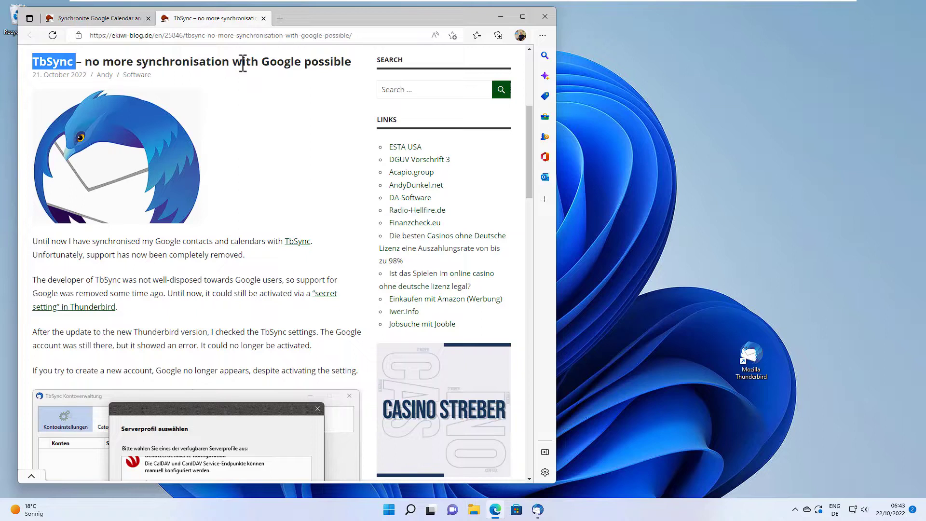
Step: Select 'Google' in the TbSync article title and scroll through the post
{"action": "double_click", "coordinate": [272, 62]}
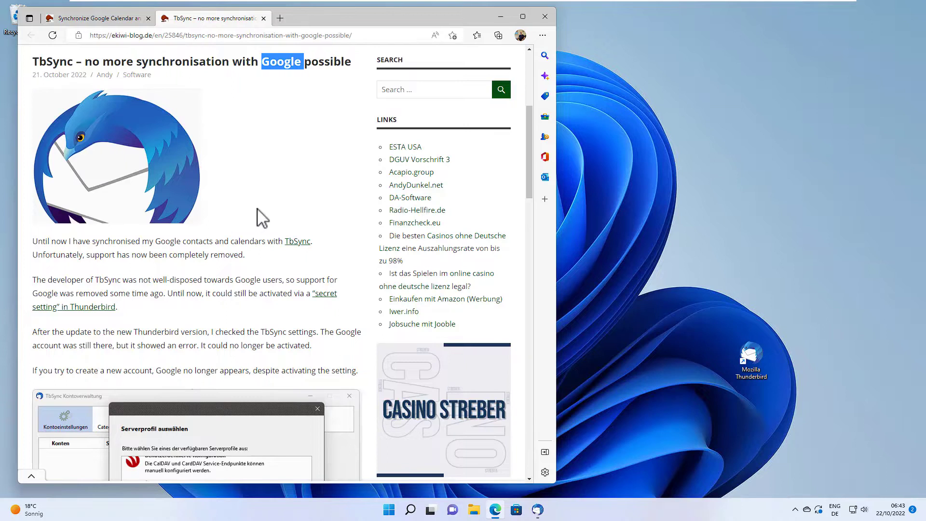
{"action": "scroll", "coordinate": [264, 218], "scroll_direction": "down", "scroll_amount": 3}
{"action": "scroll", "coordinate": [261, 204], "scroll_direction": "down", "scroll_amount": 1}
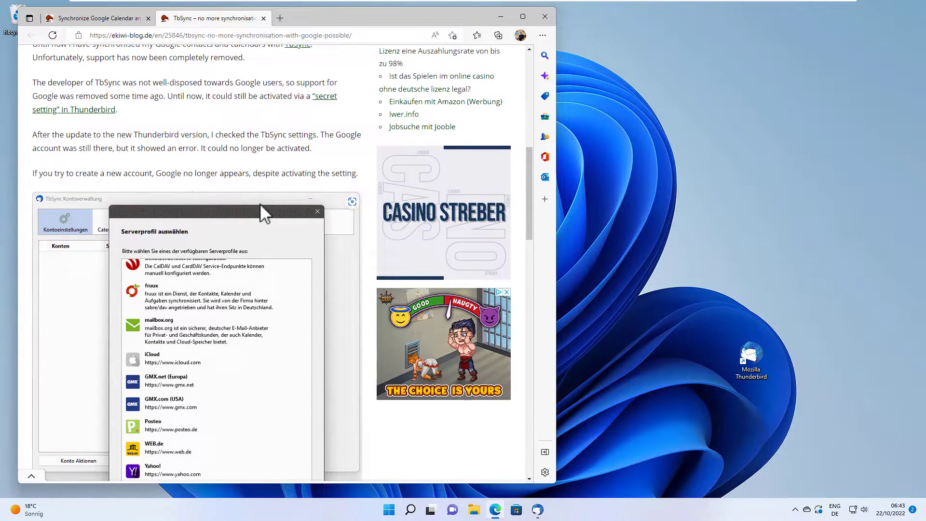
{"action": "scroll", "coordinate": [262, 207], "scroll_direction": "up", "scroll_amount": 1}
{"action": "scroll", "coordinate": [262, 203], "scroll_direction": "down", "scroll_amount": 1}
{"action": "scroll", "coordinate": [262, 200], "scroll_direction": "down", "scroll_amount": 2}
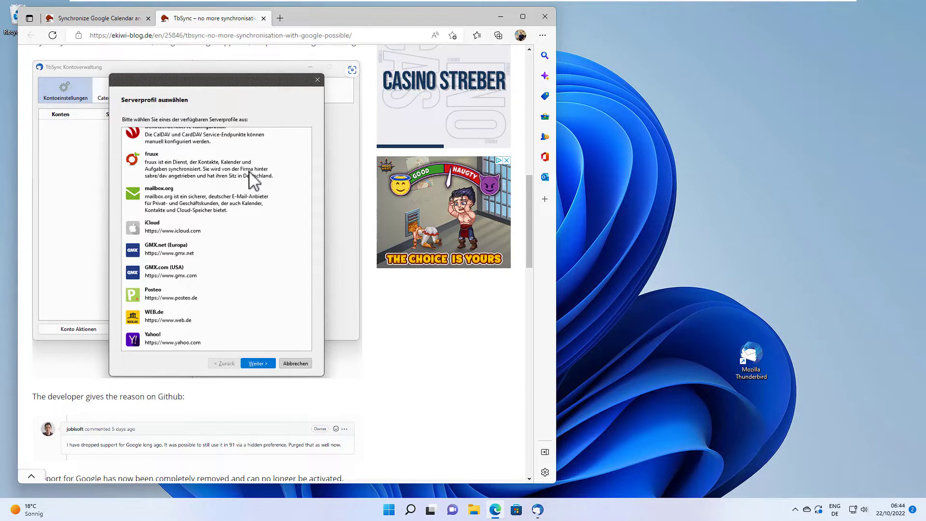
{"action": "scroll", "coordinate": [246, 176], "scroll_direction": "down", "scroll_amount": 1}
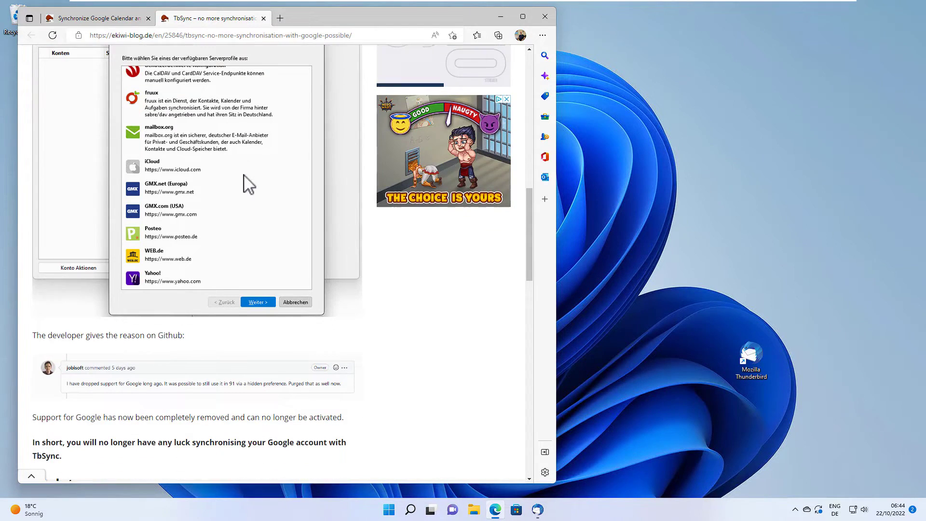
{"action": "scroll", "coordinate": [101, 343], "scroll_direction": "down", "scroll_amount": 1}
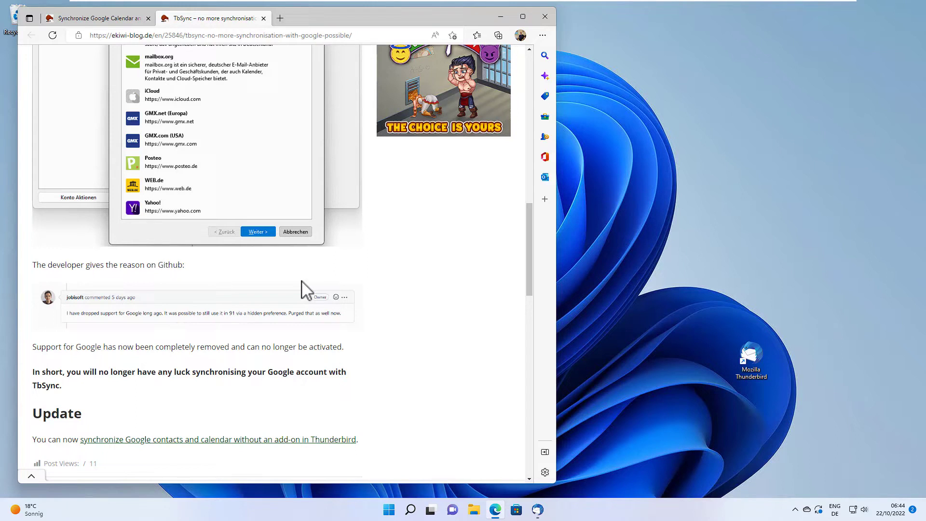
{"action": "scroll", "coordinate": [277, 245], "scroll_direction": "up", "scroll_amount": 10}
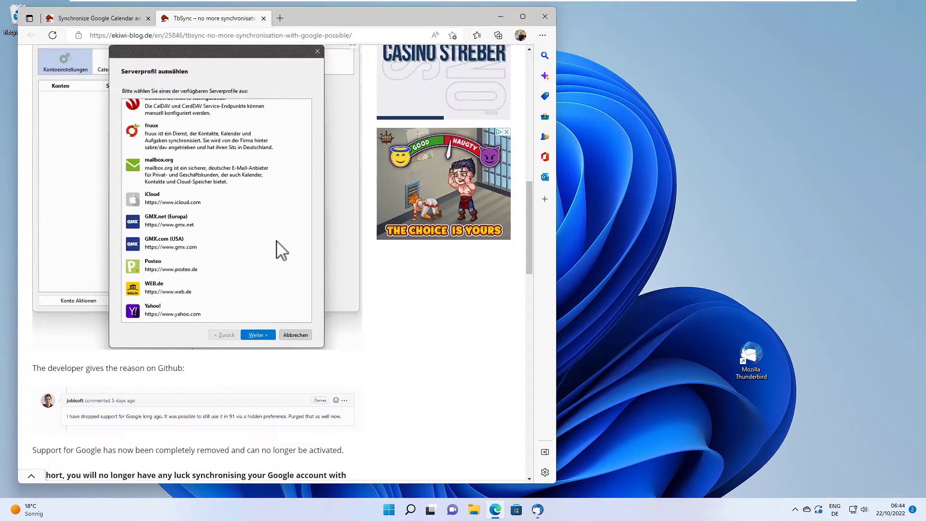
Step: Switch to the 'Synchronize Google Calendar and Contacts with Thunderbird, without Addons' tab and scroll its introduction
{"action": "left_click", "coordinate": [115, 19]}
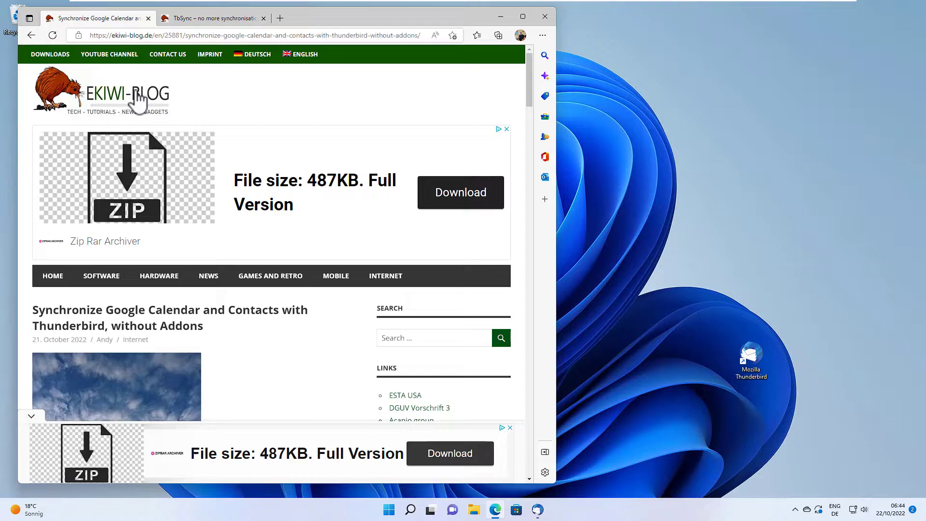
{"action": "scroll", "coordinate": [251, 219], "scroll_direction": "down", "scroll_amount": 4}
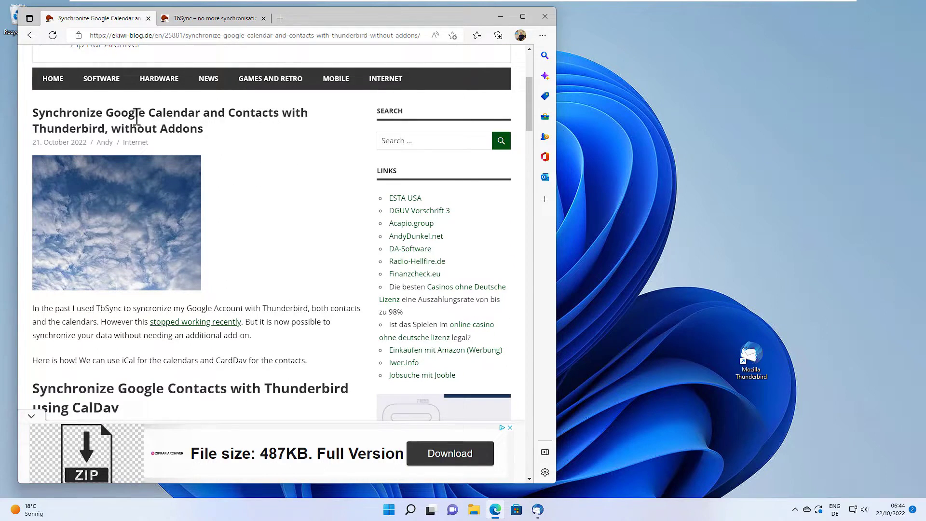
{"action": "scroll", "coordinate": [247, 144], "scroll_direction": "down", "scroll_amount": 1}
{"action": "scroll", "coordinate": [250, 141], "scroll_direction": "up", "scroll_amount": 1}
{"action": "scroll", "coordinate": [246, 159], "scroll_direction": "down", "scroll_amount": 3}
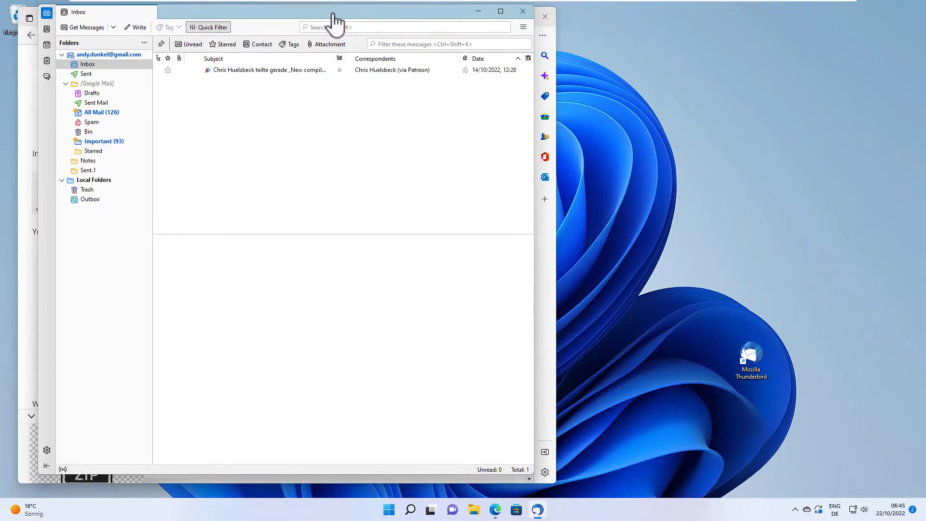
Step: Start a new CardDAV address book in Address Book, entering the Gmail address as username
{"action": "left_click_drag", "start_coordinate": [358, 17], "coordinate": [395, 25]}
{"action": "left_click", "coordinate": [85, 37]}
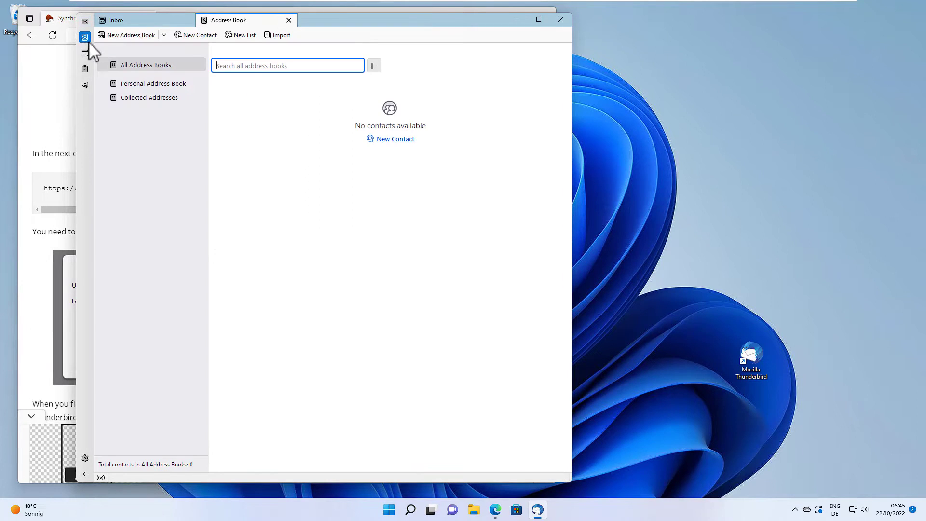
{"action": "left_click", "coordinate": [164, 36]}
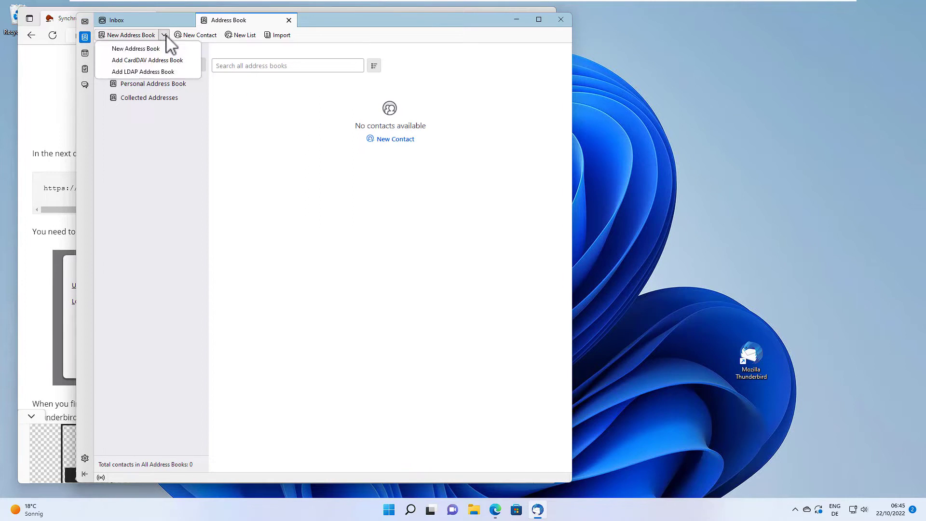
{"action": "left_click", "coordinate": [158, 59]}
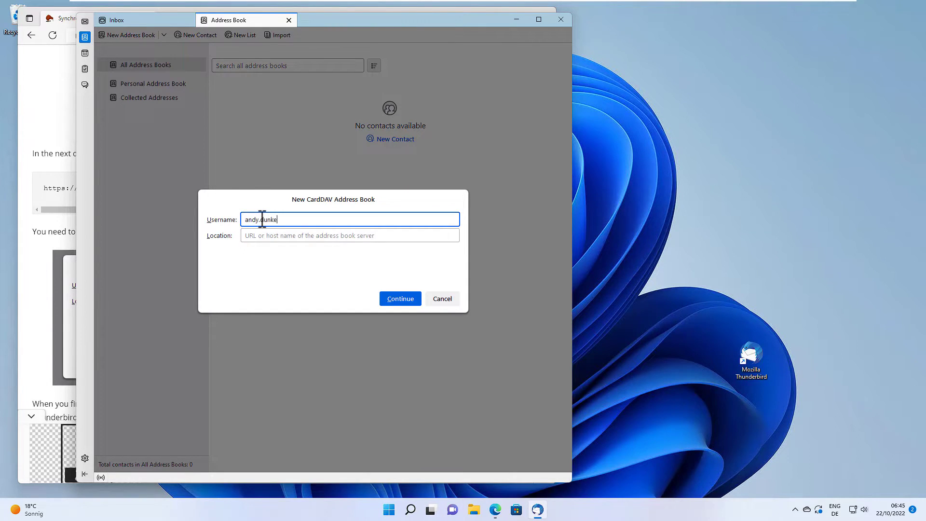
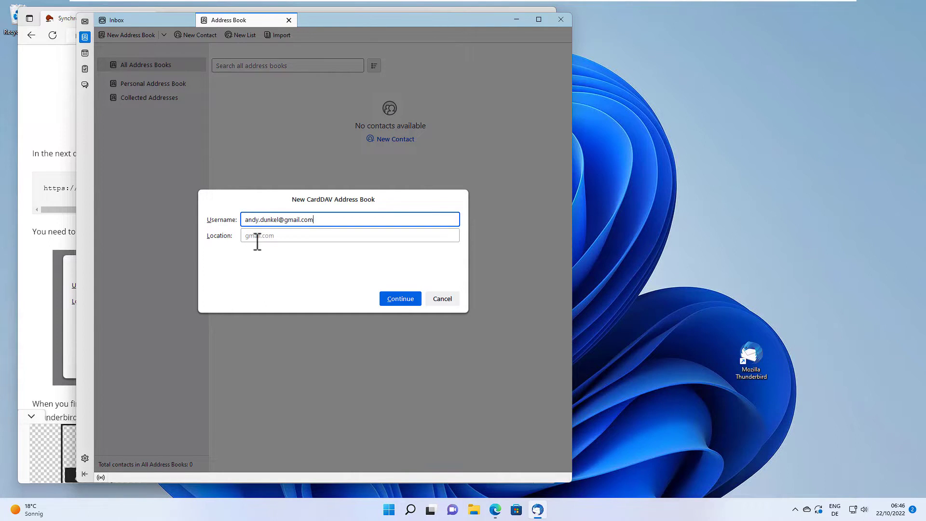
Step: Copy the googleapis CardDAV URL from the tutorial page
{"action": "left_click", "coordinate": [59, 203]}
{"action": "left_click_drag", "start_coordinate": [46, 188], "coordinate": [364, 199]}
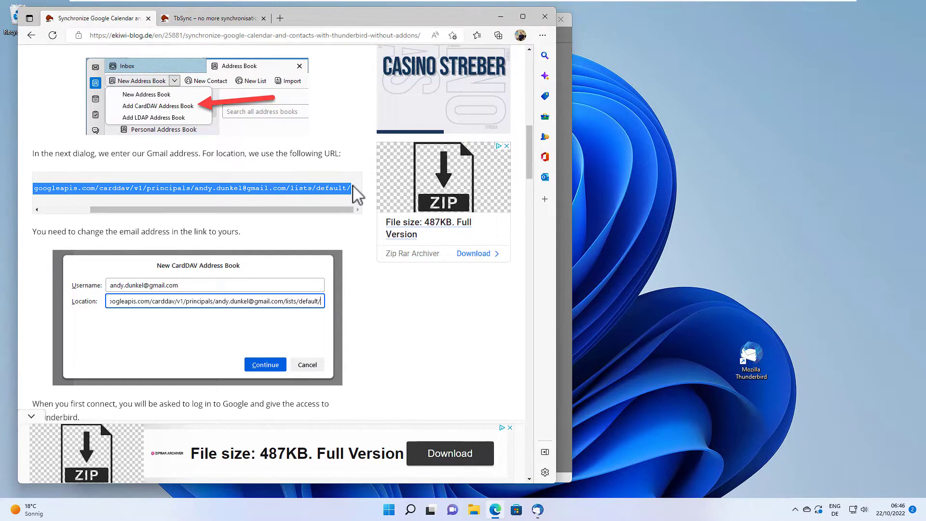
{"action": "right_click", "coordinate": [361, 195]}
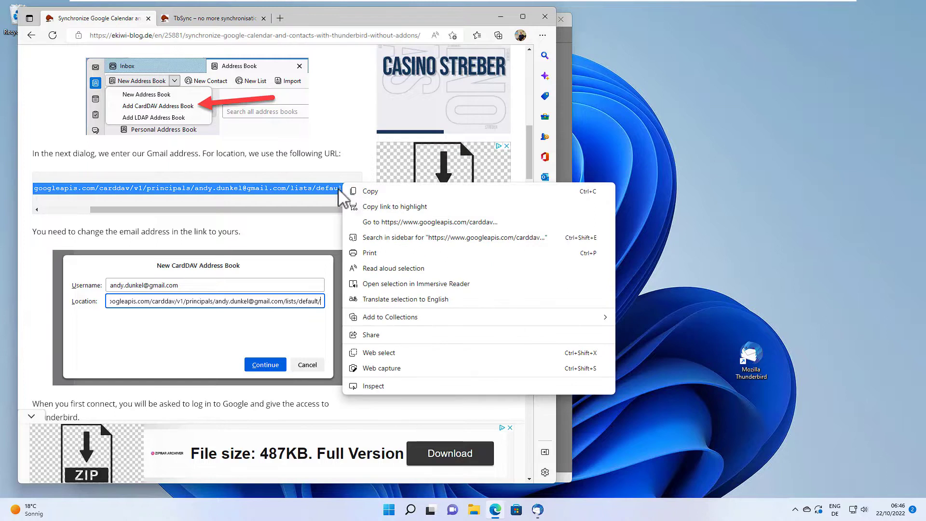
{"action": "left_click", "coordinate": [364, 203]}
Step: Paste the CardDAV URL into Location and look up the available address books
{"action": "key", "text": "alt+Tab"}
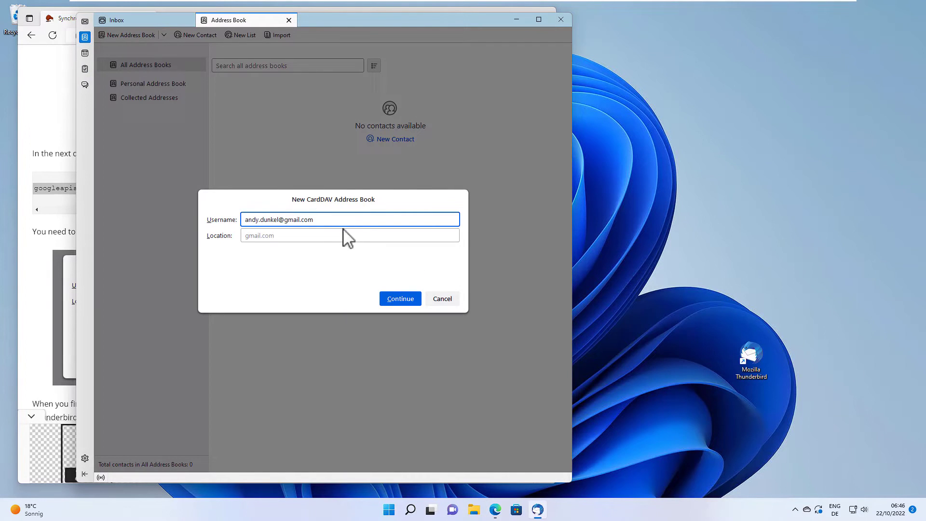
{"action": "left_click", "coordinate": [339, 236]}
{"action": "key", "text": "ctrl+v"}
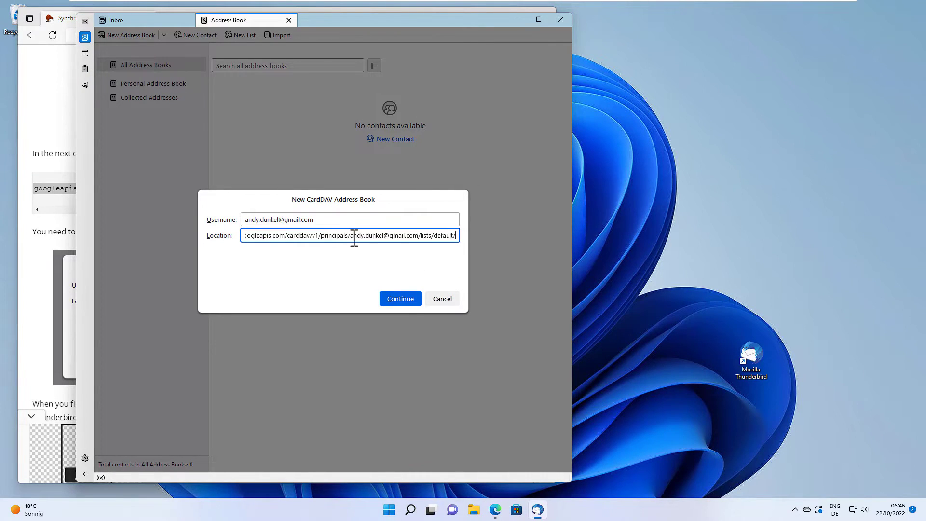
{"action": "left_click_drag", "start_coordinate": [354, 236], "coordinate": [418, 239]}
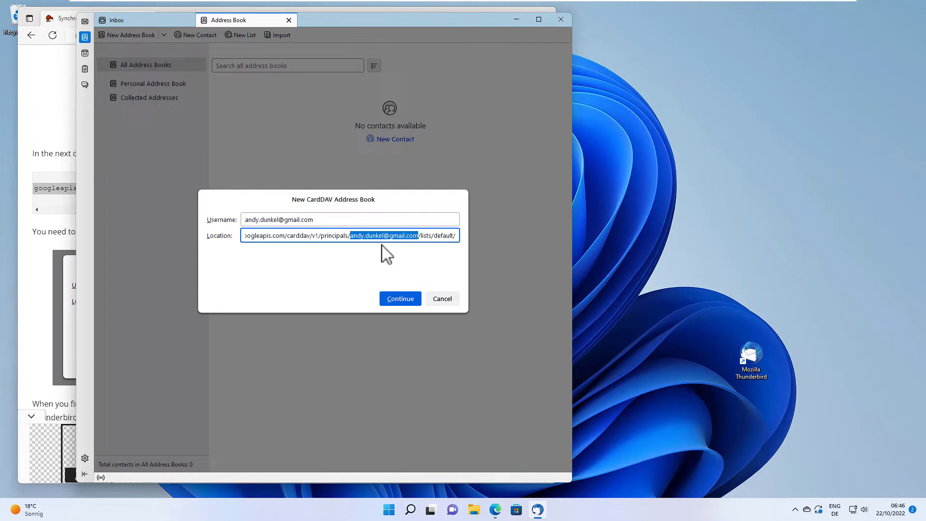
{"action": "left_click", "coordinate": [397, 300]}
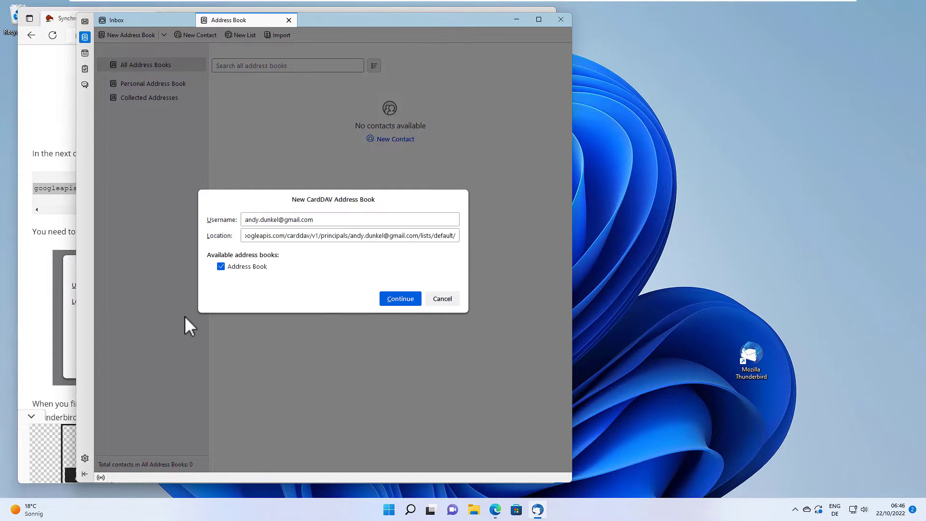
Step: Scroll the tutorial down to the Google sign-in screenshot, then minimize Edge
{"action": "left_click", "coordinate": [35, 227]}
{"action": "scroll", "coordinate": [175, 223], "scroll_direction": "down", "scroll_amount": 3}
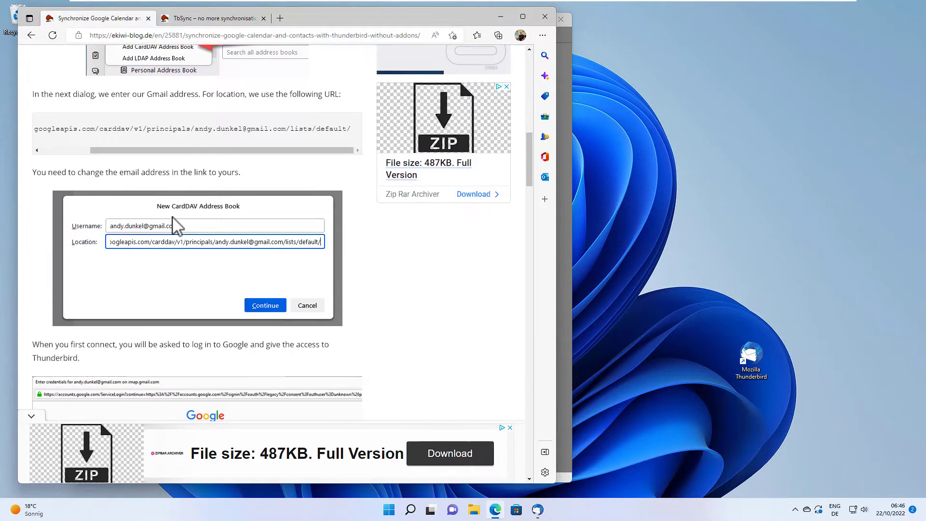
{"action": "scroll", "coordinate": [178, 224], "scroll_direction": "down", "scroll_amount": 4}
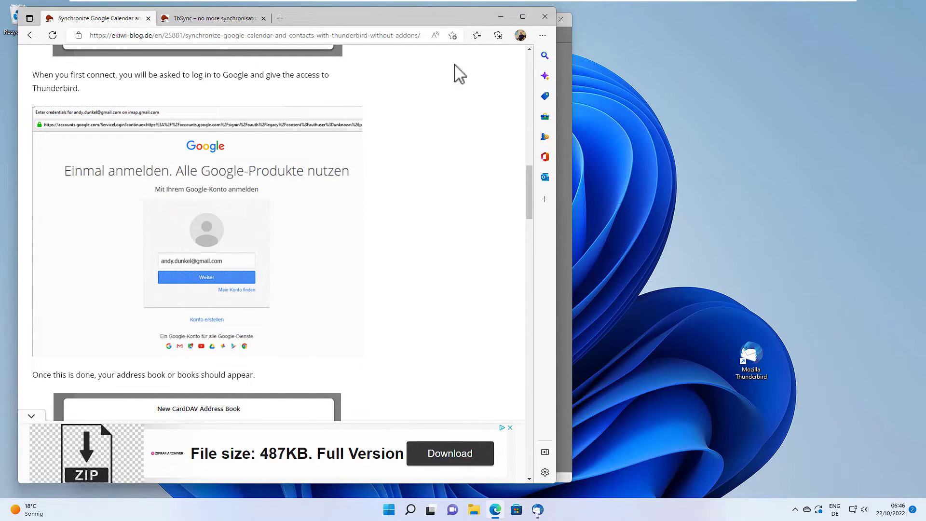
{"action": "left_click", "coordinate": [501, 18]}
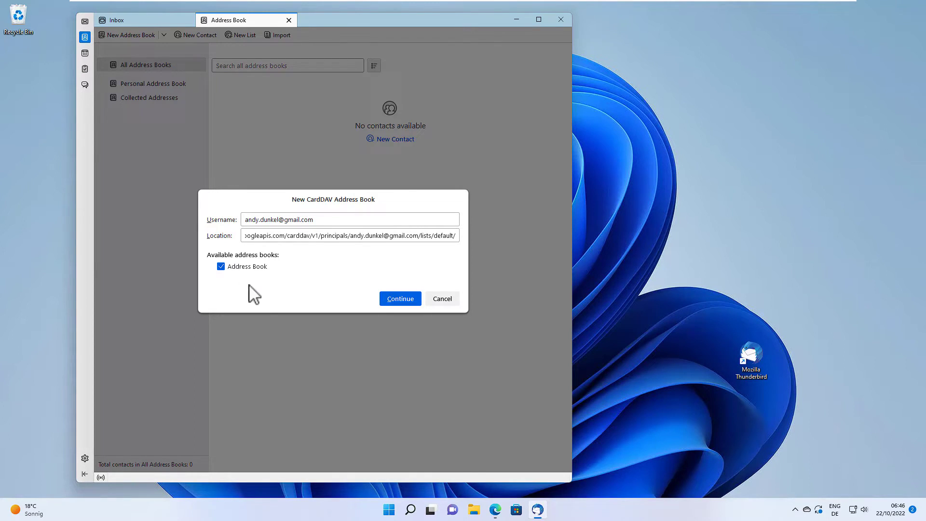
Step: Add the ticked Google Address Book to Thunderbird
{"action": "left_click", "coordinate": [391, 298]}
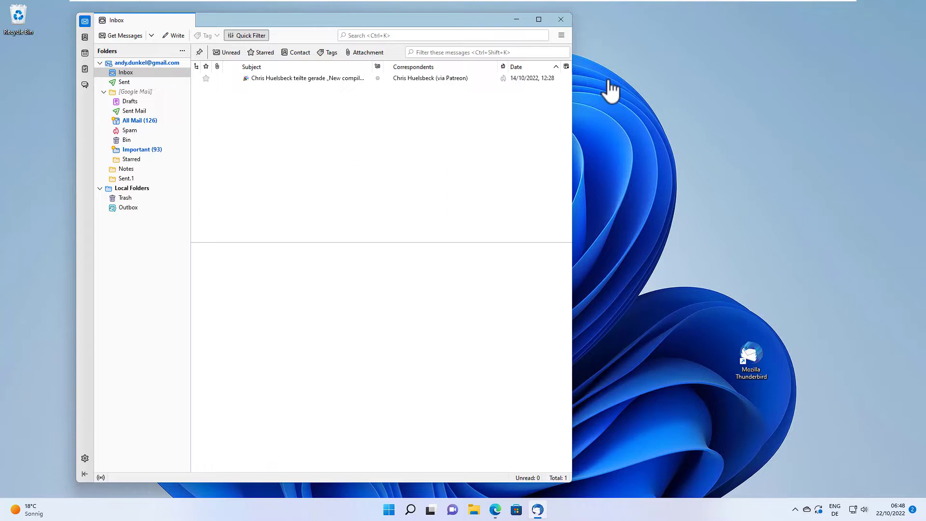
Step: Begin a new On the Network calendar with the Gmail address as username, then bring up Edge
{"action": "left_click", "coordinate": [84, 53]}
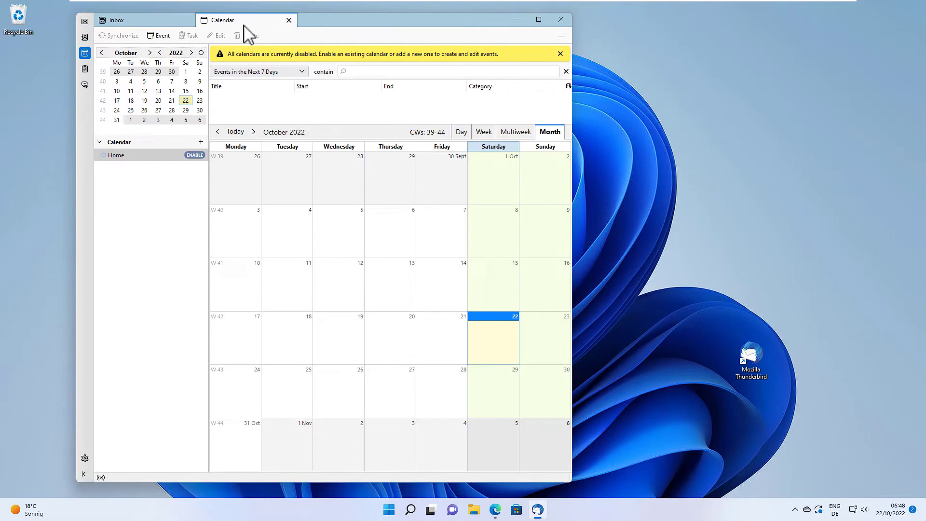
{"action": "right_click", "coordinate": [125, 179]}
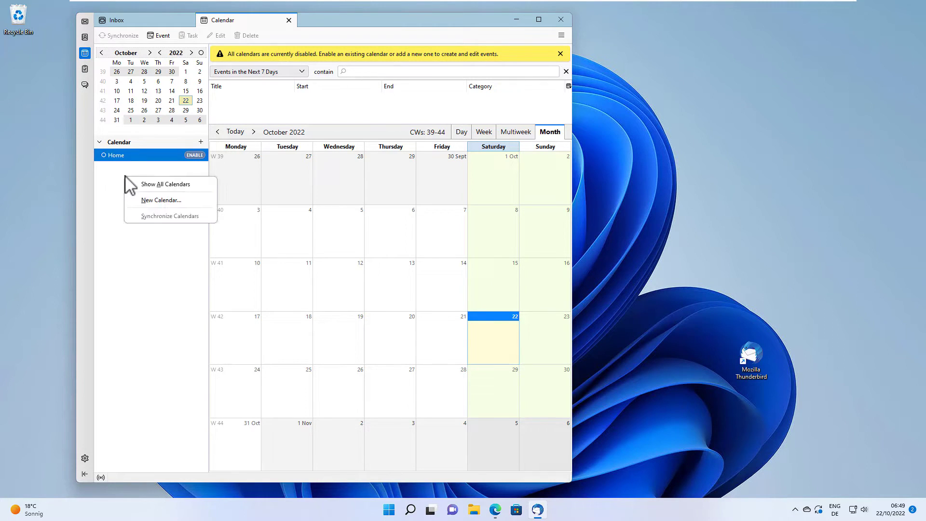
{"action": "left_click", "coordinate": [177, 199]}
{"action": "left_click", "coordinate": [386, 201]}
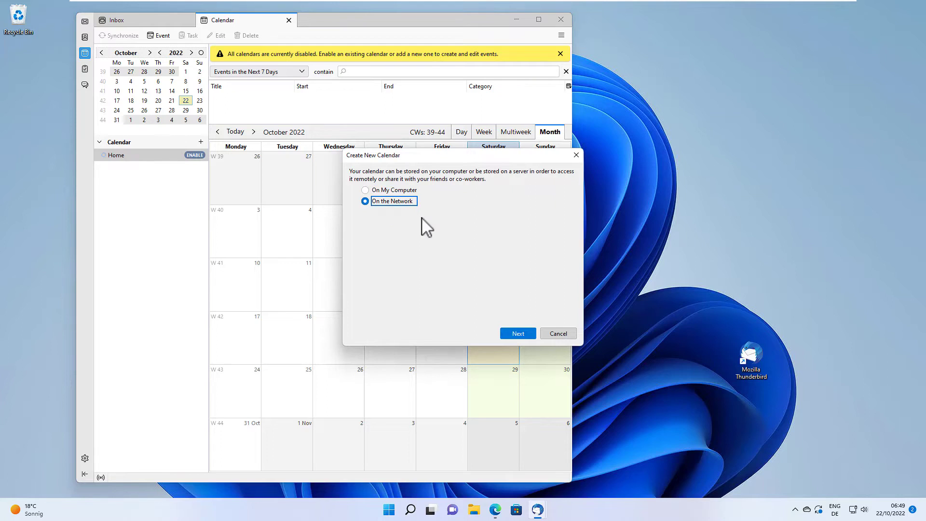
{"action": "left_click", "coordinate": [513, 334]}
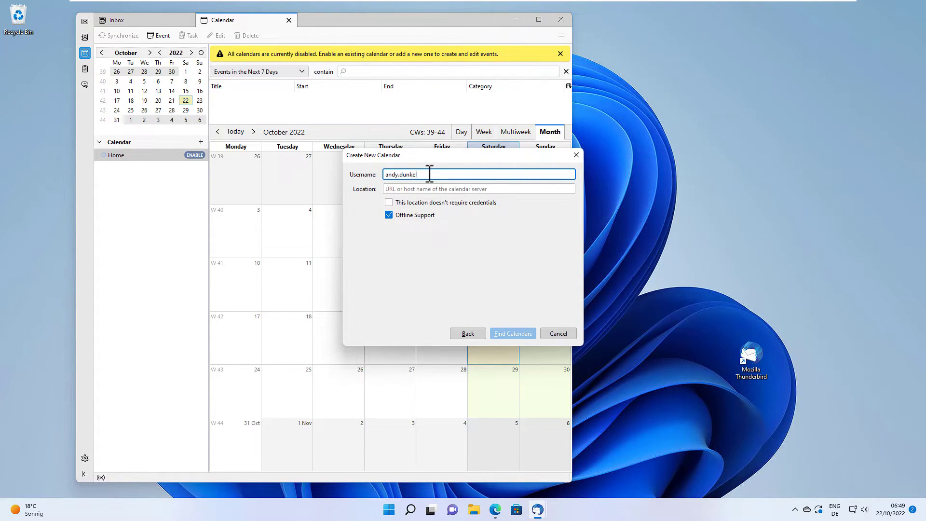
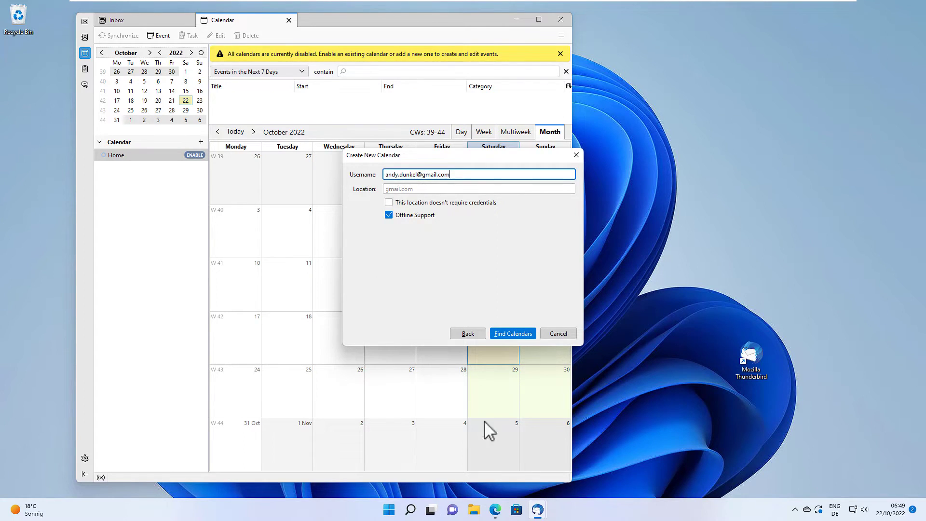
{"action": "left_click", "coordinate": [495, 509]}
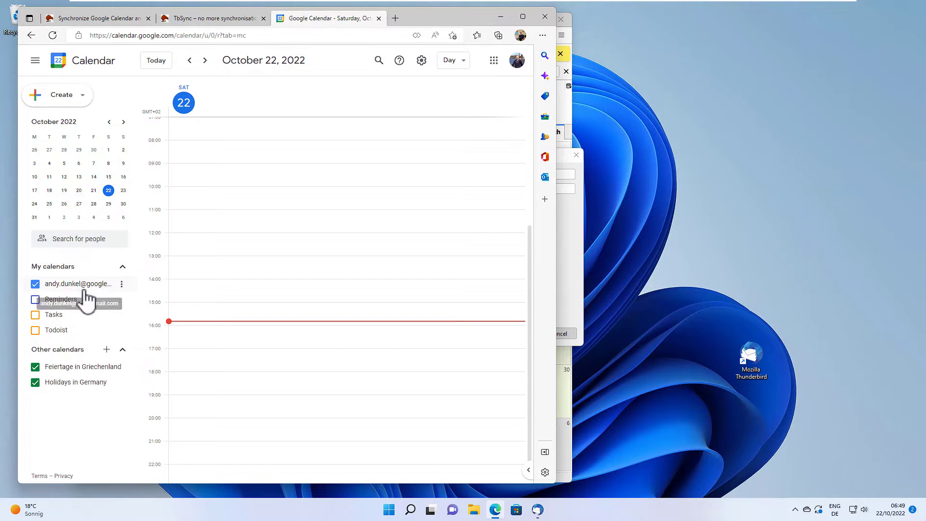
Step: Copy the main calendar's secret iCal address from its Settings and sharing page
{"action": "left_click", "coordinate": [122, 289]}
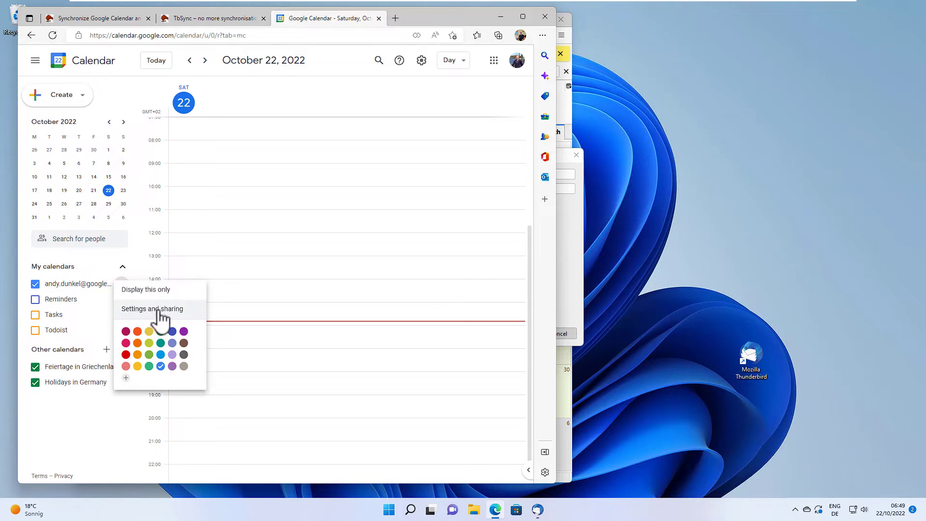
{"action": "left_click", "coordinate": [178, 312]}
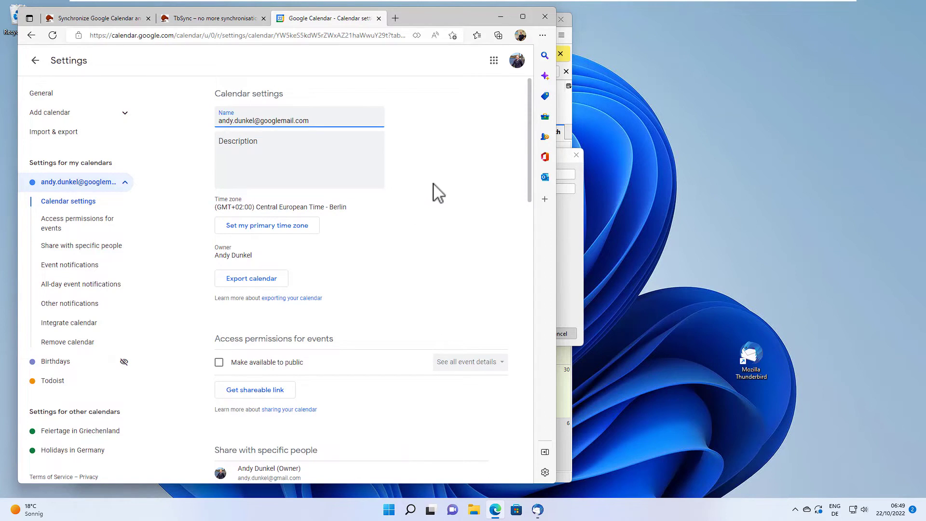
{"action": "scroll", "coordinate": [439, 192], "scroll_direction": "down", "scroll_amount": 10}
{"action": "scroll", "coordinate": [453, 199], "scroll_direction": "down", "scroll_amount": 7}
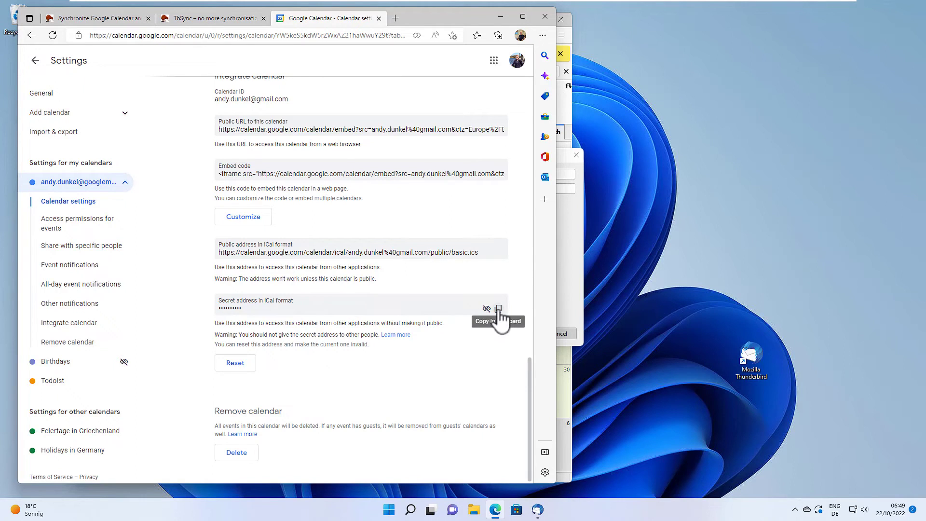
{"action": "left_click", "coordinate": [498, 309]}
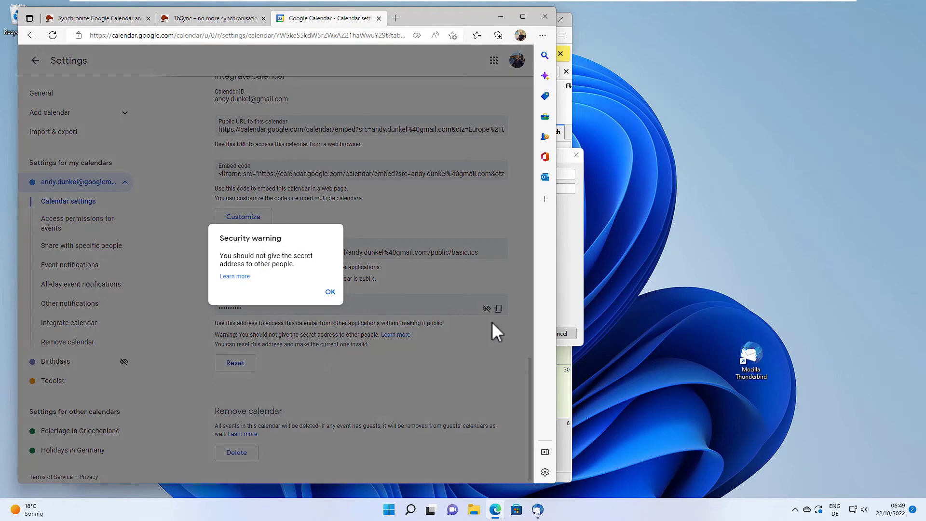
{"action": "left_click", "coordinate": [329, 292]}
Step: Paste the secret iCal address as the calendar Location and find its calendars
{"action": "left_click", "coordinate": [576, 250]}
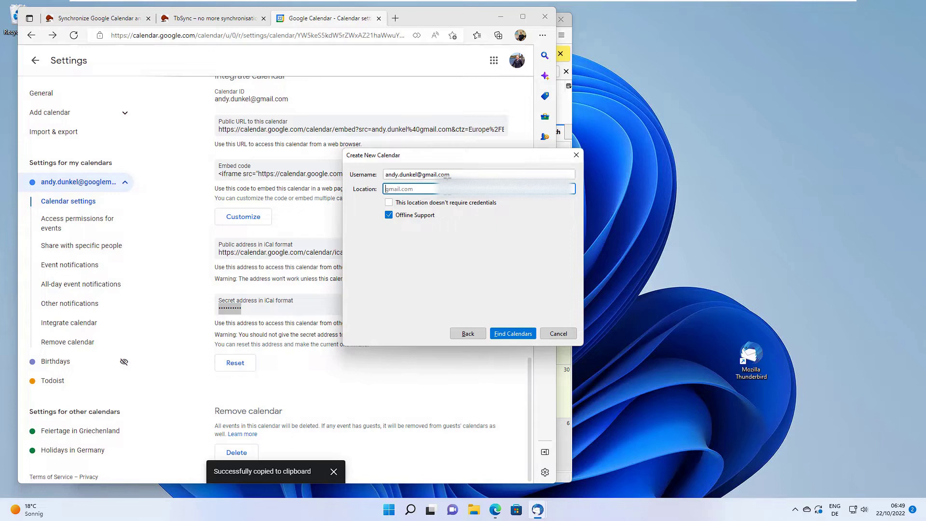
{"action": "right_click", "coordinate": [420, 192]}
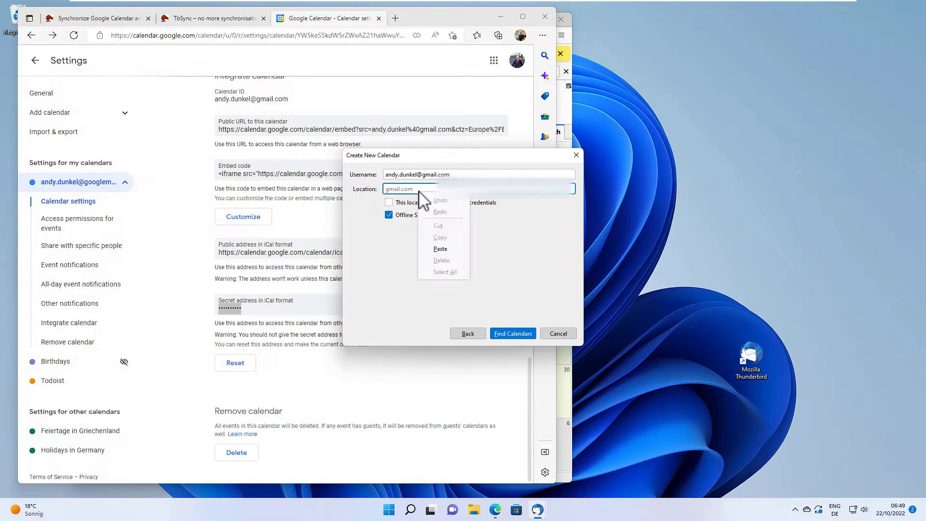
{"action": "left_click", "coordinate": [450, 252]}
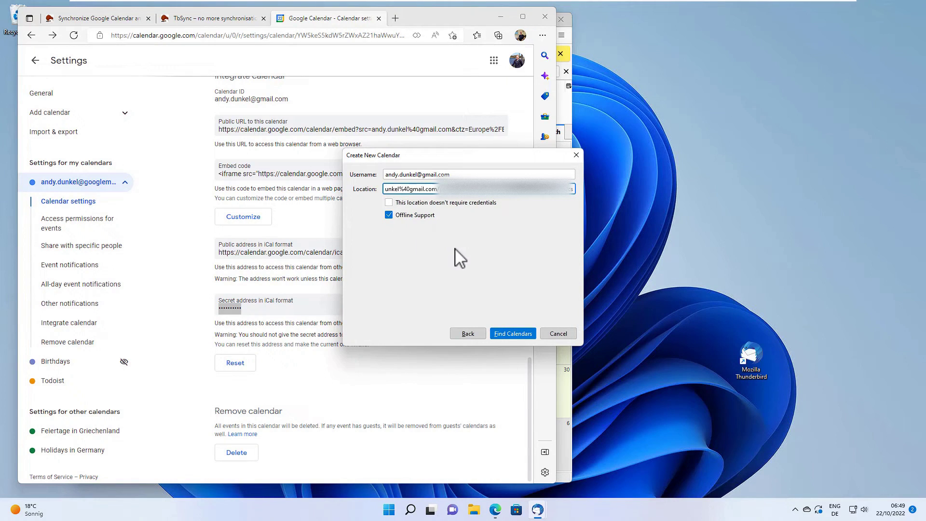
{"action": "left_click", "coordinate": [514, 333]}
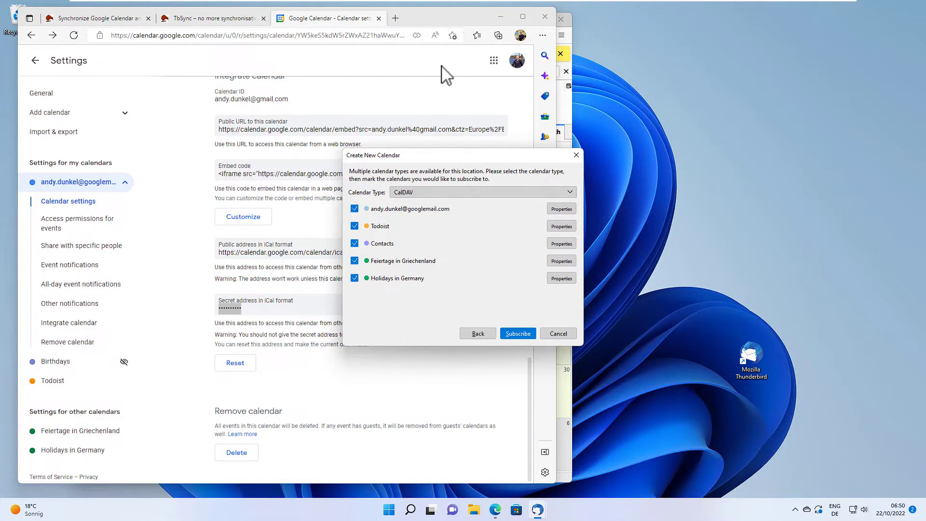
Step: Glance over the TbSync and Google Calendar sync articles in Edge
{"action": "left_click", "coordinate": [198, 20]}
{"action": "scroll", "coordinate": [207, 212], "scroll_direction": "up", "scroll_amount": 4}
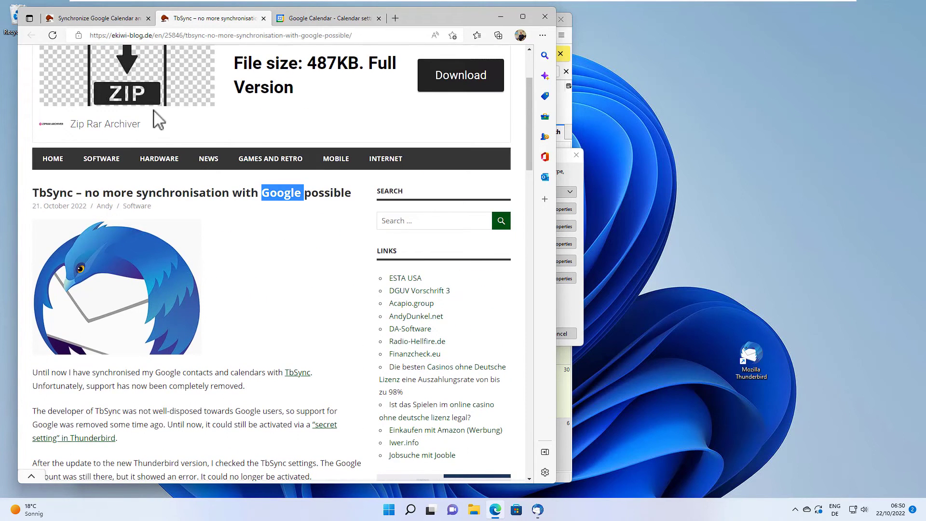
{"action": "left_click", "coordinate": [92, 19]}
{"action": "scroll", "coordinate": [247, 258], "scroll_direction": "down", "scroll_amount": 4}
{"action": "scroll", "coordinate": [252, 252], "scroll_direction": "up", "scroll_amount": 4}
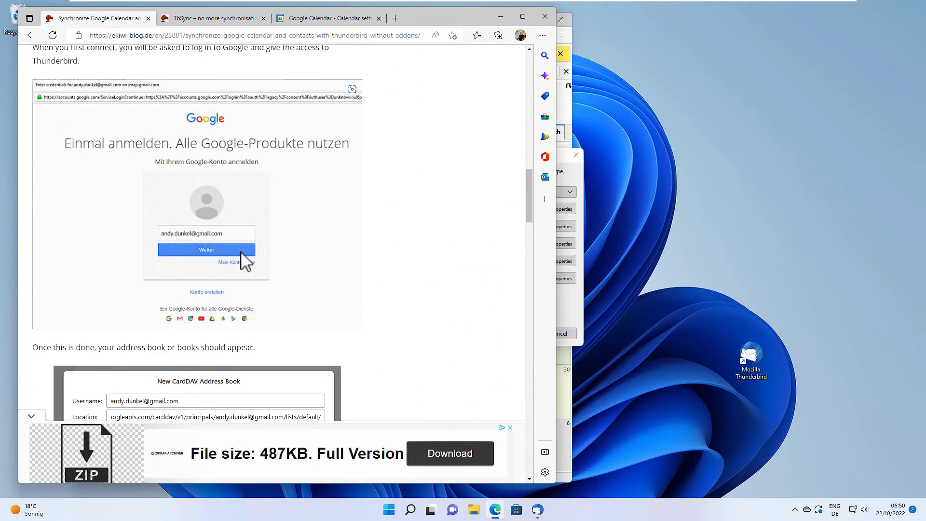
{"action": "scroll", "coordinate": [245, 262], "scroll_direction": "up", "scroll_amount": 1}
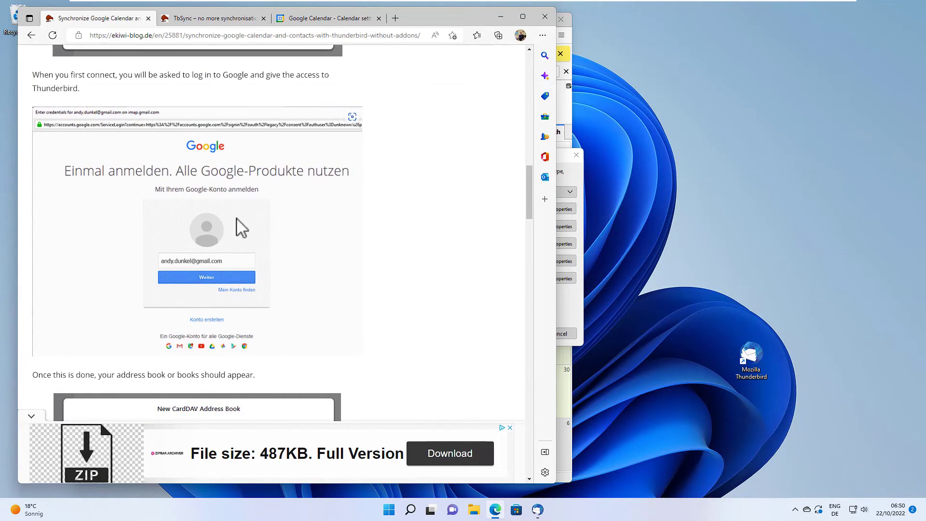
Step: Uncheck Todoist, Contacts, Feiertage in Griechenland and Holidays in Germany, then subscribe to the main calendar
{"action": "left_click", "coordinate": [574, 186]}
{"action": "left_click", "coordinate": [354, 226]}
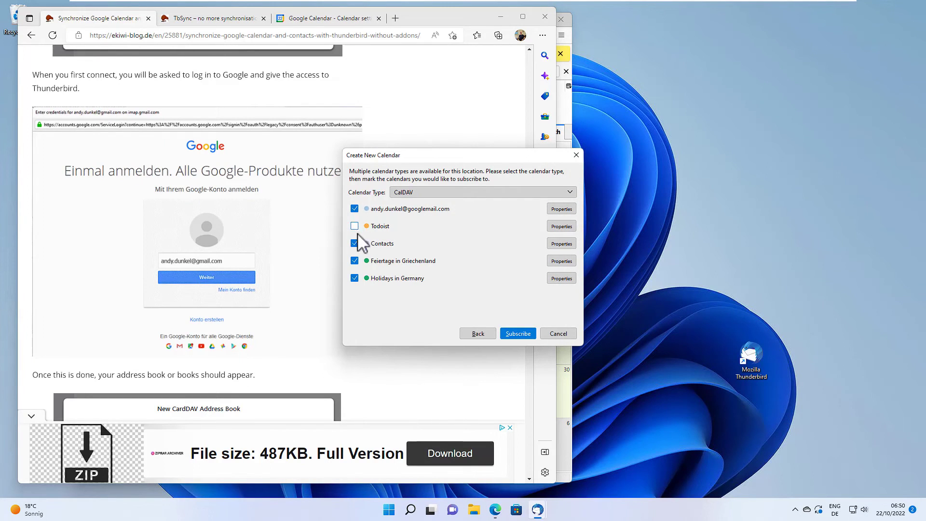
{"action": "left_click", "coordinate": [354, 243]}
{"action": "left_click", "coordinate": [355, 261]}
{"action": "left_click", "coordinate": [354, 278]}
{"action": "left_click", "coordinate": [514, 330]}
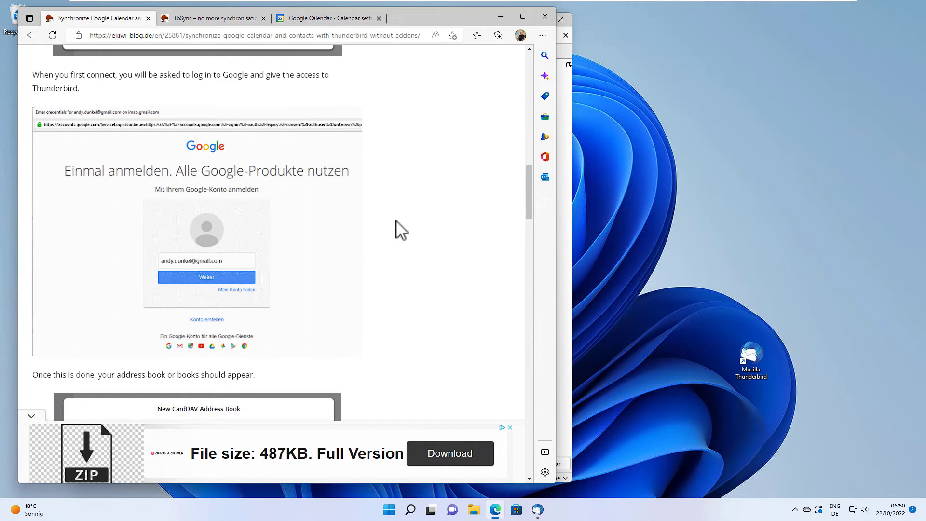
{"action": "left_click", "coordinate": [499, 17]}
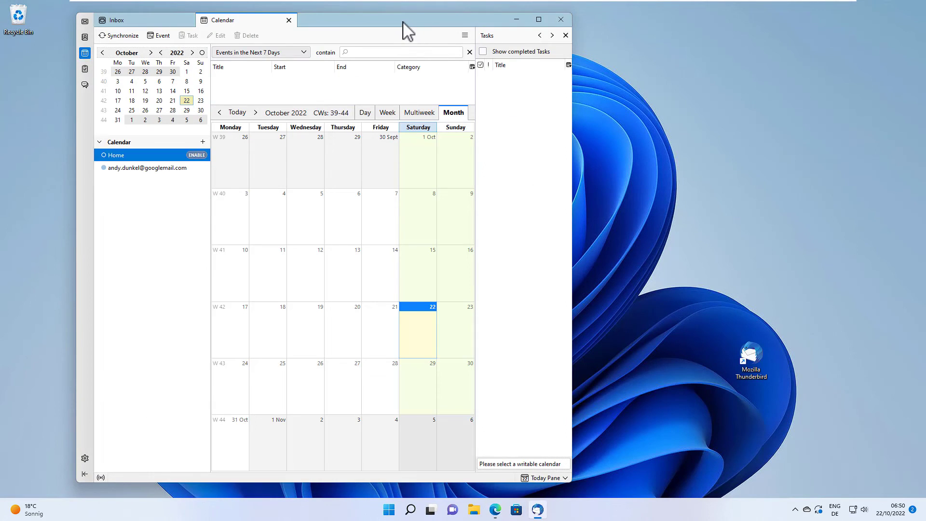
{"action": "left_click", "coordinate": [150, 169]}
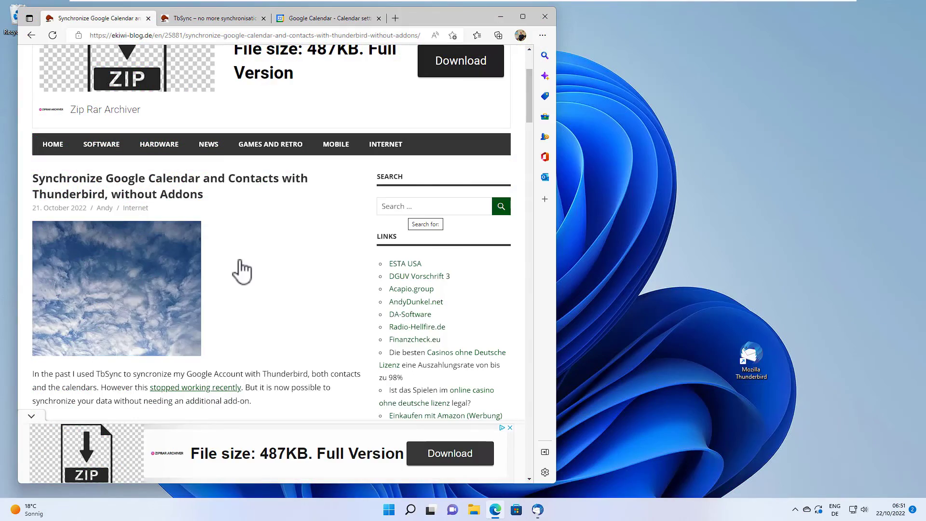
{"action": "left_click", "coordinate": [202, 19]}
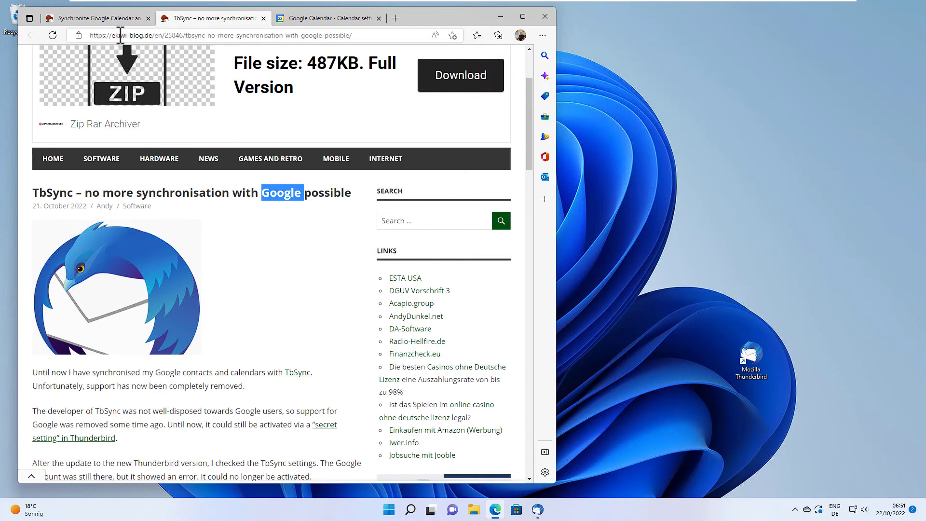
{"action": "left_click", "coordinate": [116, 19]}
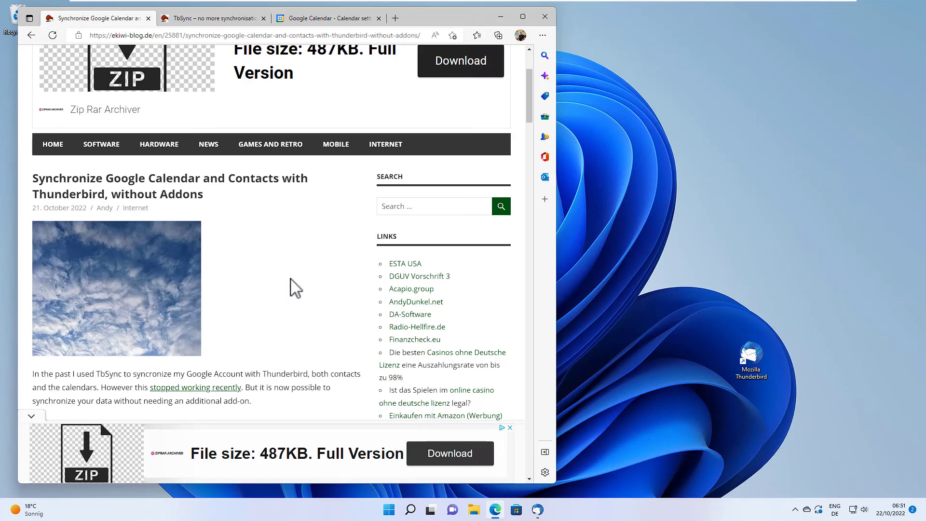